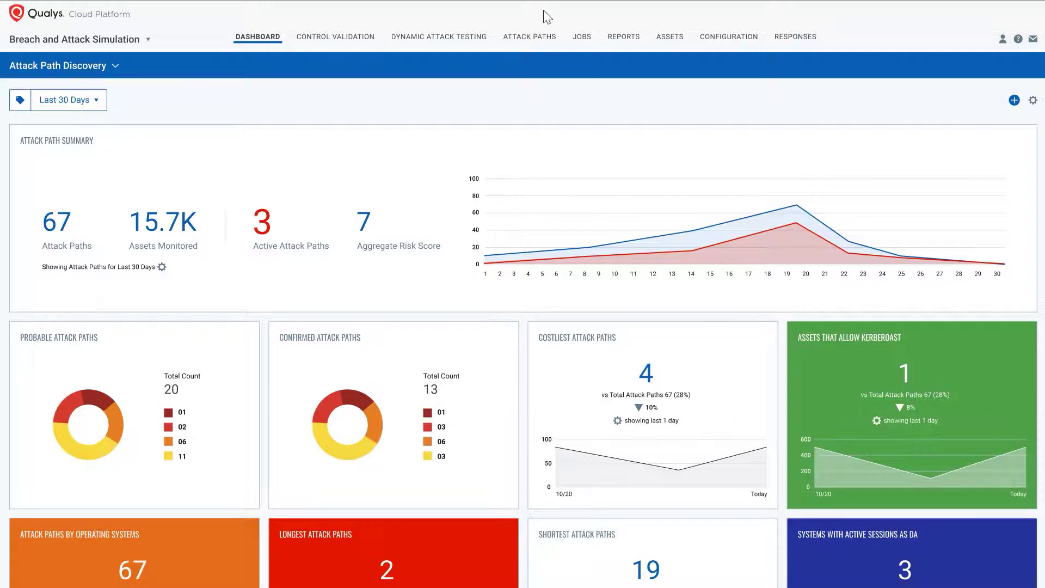
Open the attack path from BLR01-INT-W7-64 to BLR120951-T420 and show the asset details of its source, BLR01-INT-W7-64
{"action": "left_click", "coordinate": [531, 48]}
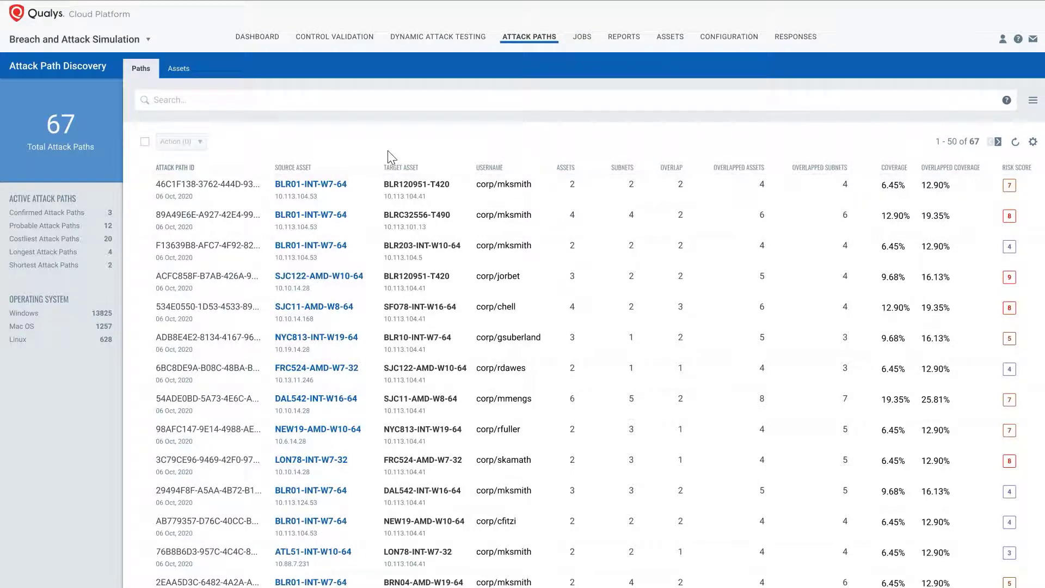
{"action": "left_click", "coordinate": [340, 188]}
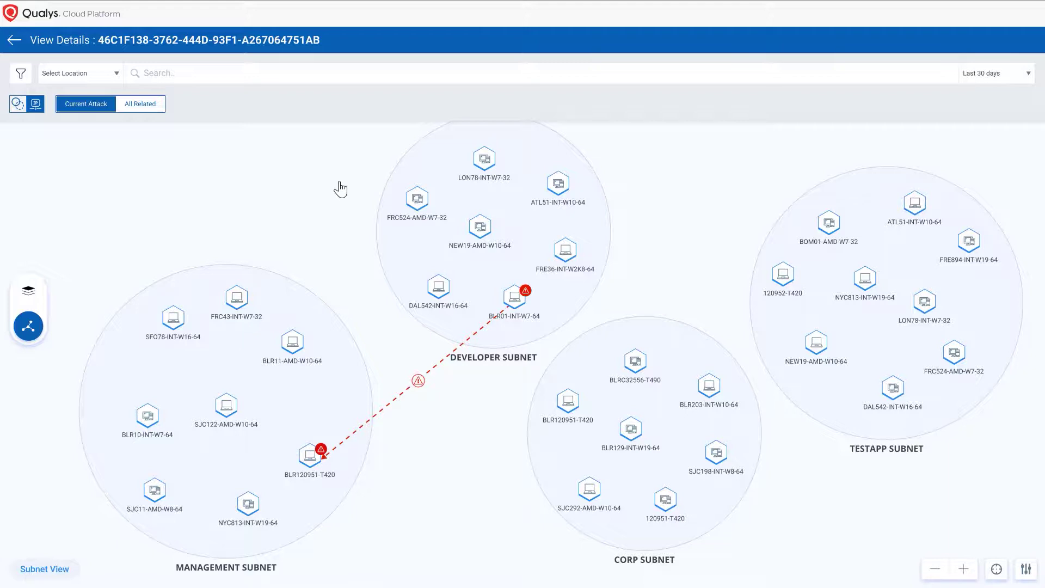
{"action": "left_click", "coordinate": [508, 298]}
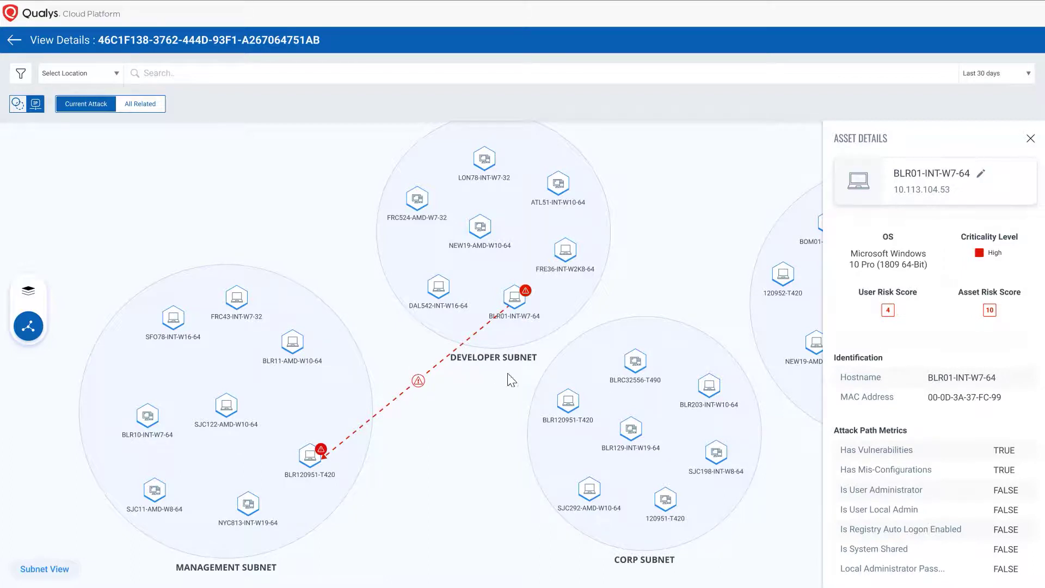
Examine the attack path metrics and the misconfigurations and vulnerabilities of BLR01-INT-W7-64, closing its asset details when done
{"action": "scroll", "coordinate": [946, 431], "scroll_direction": "down", "scroll_amount": 1}
{"action": "scroll", "coordinate": [949, 435], "scroll_direction": "down", "scroll_amount": 3}
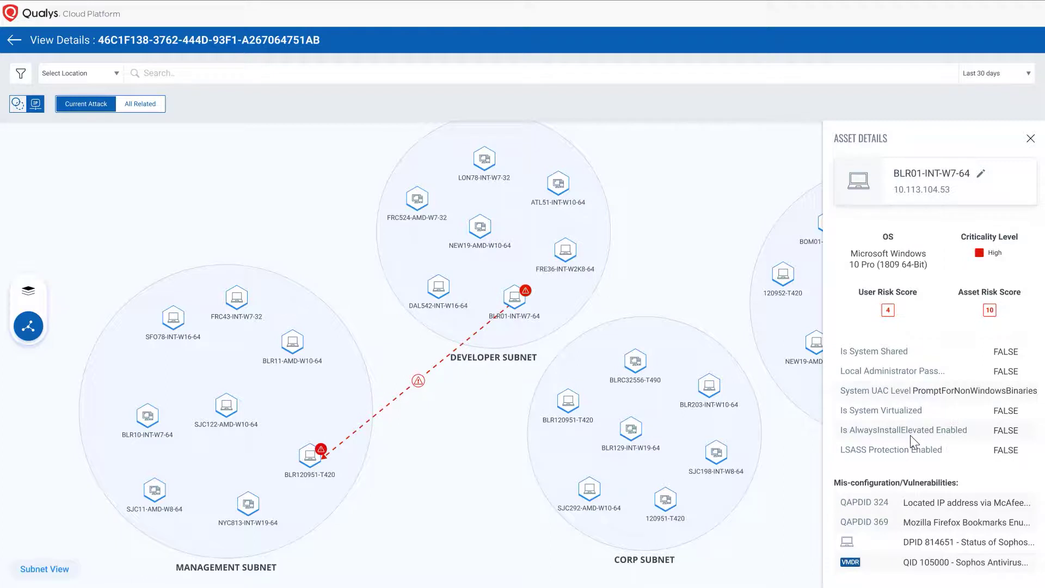
{"action": "scroll", "coordinate": [910, 436], "scroll_direction": "down", "scroll_amount": 3}
{"action": "scroll", "coordinate": [911, 463], "scroll_direction": "up", "scroll_amount": 5}
{"action": "scroll", "coordinate": [913, 486], "scroll_direction": "up", "scroll_amount": 3}
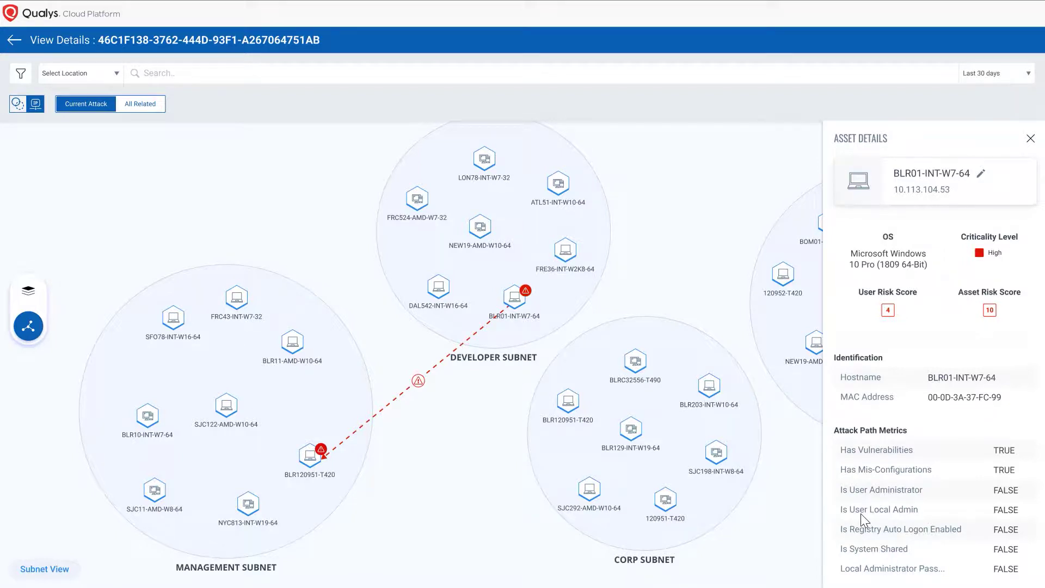
{"action": "scroll", "coordinate": [861, 514], "scroll_direction": "down", "scroll_amount": 1}
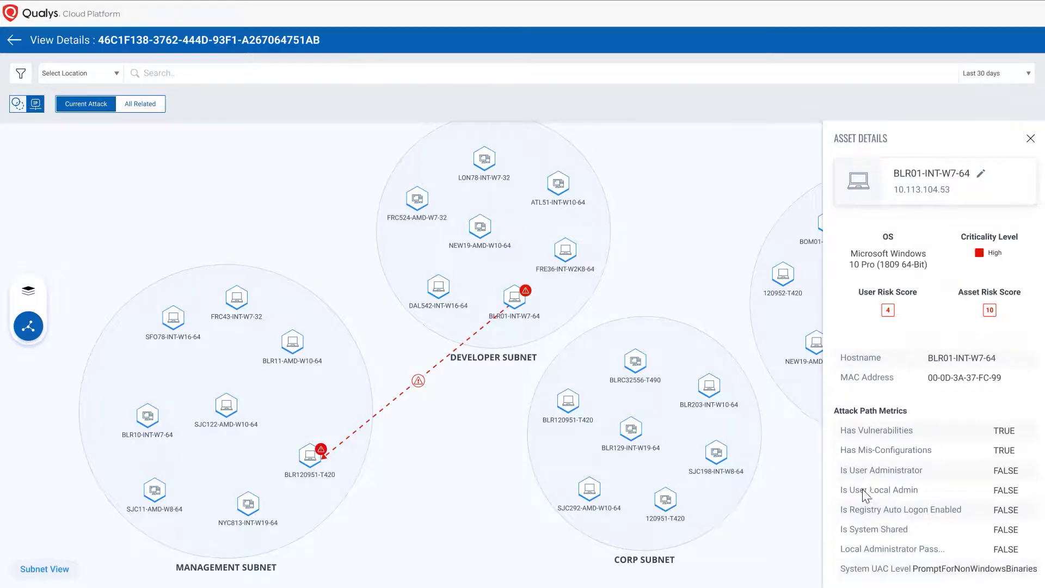
{"action": "scroll", "coordinate": [847, 520], "scroll_direction": "down", "scroll_amount": 3}
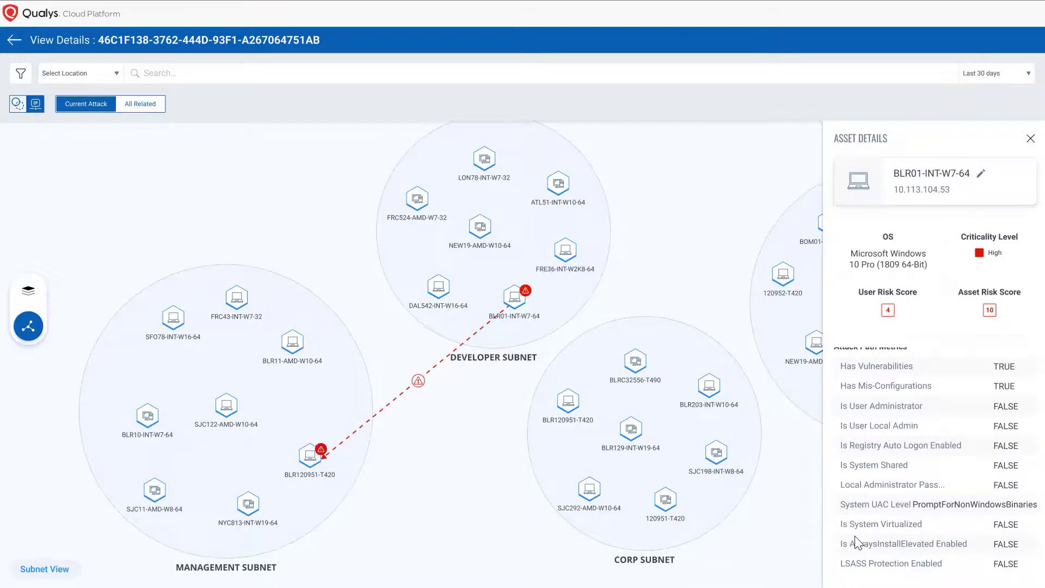
{"action": "scroll", "coordinate": [860, 523], "scroll_direction": "down", "scroll_amount": 2}
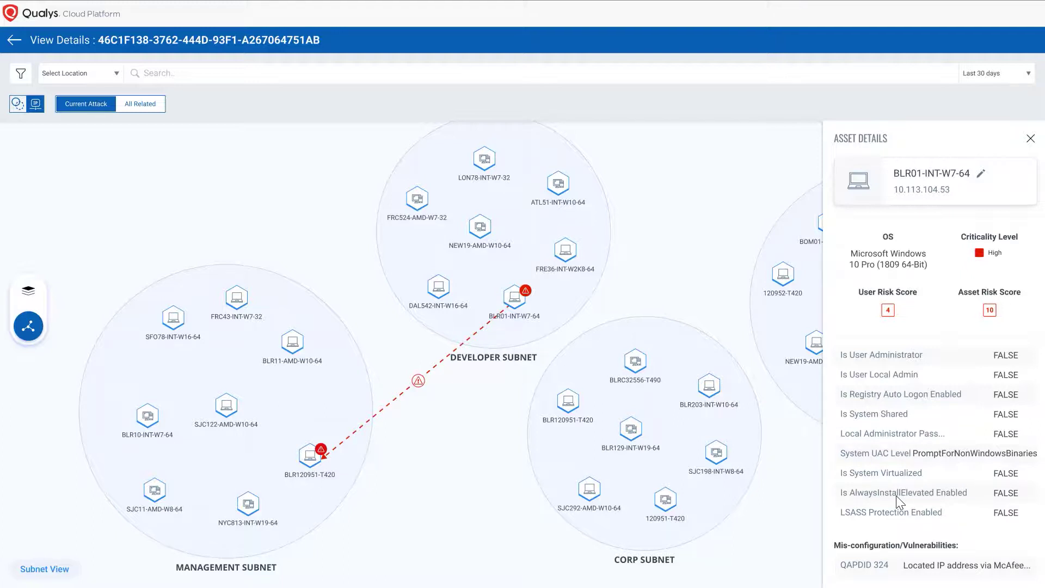
{"action": "scroll", "coordinate": [887, 495], "scroll_direction": "down", "scroll_amount": 1}
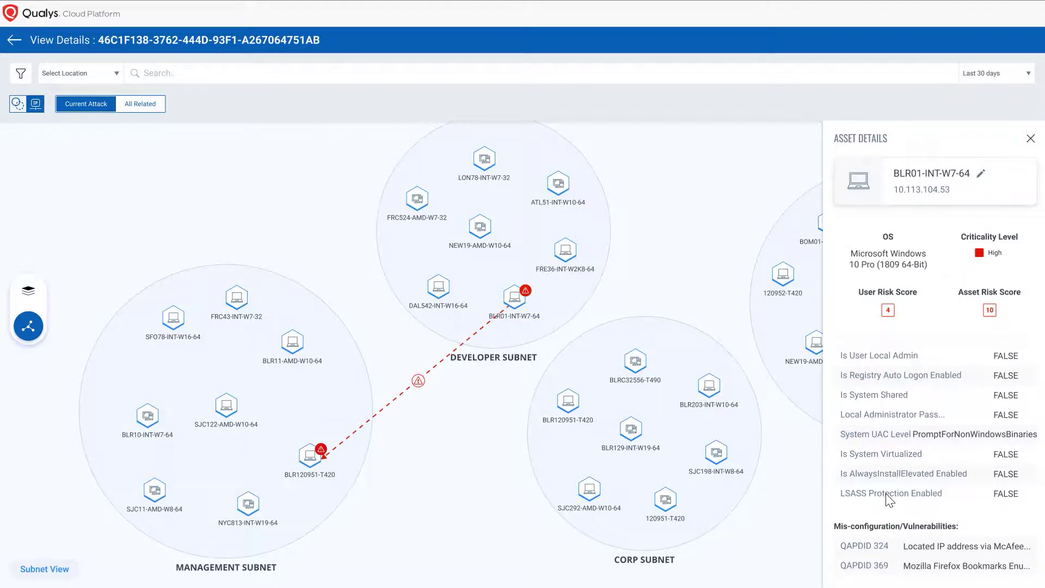
{"action": "scroll", "coordinate": [898, 452], "scroll_direction": "down", "scroll_amount": 3}
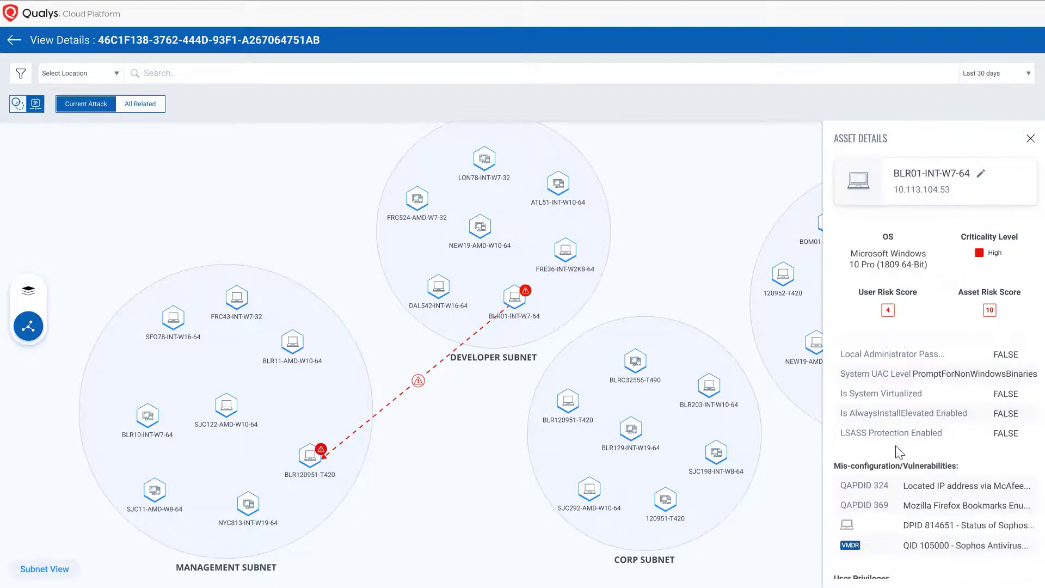
{"action": "scroll", "coordinate": [899, 452], "scroll_direction": "down", "scroll_amount": 1}
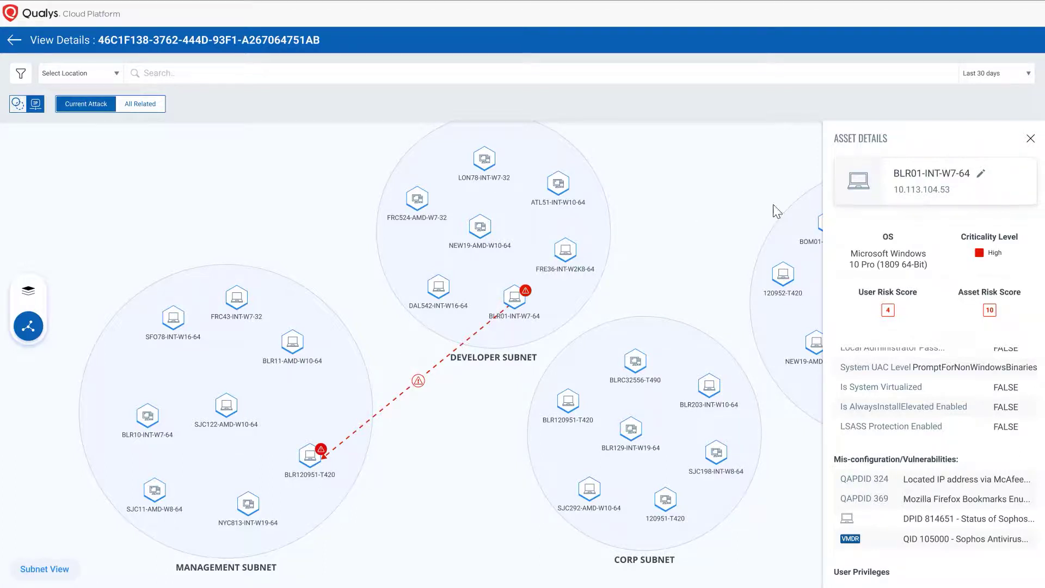
{"action": "left_click", "coordinate": [1031, 138]}
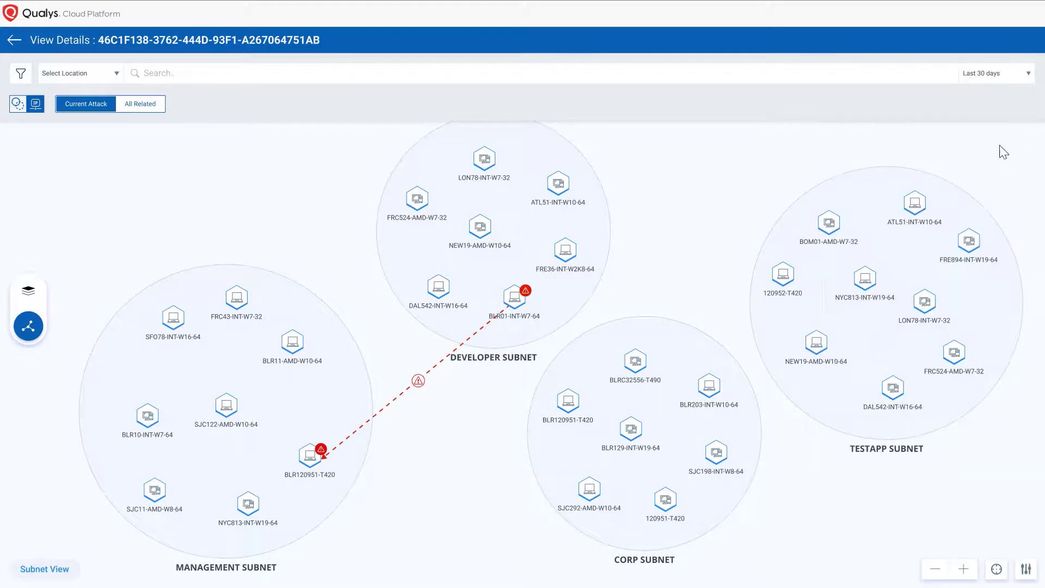
Review the asset details of the target BLR120951-T420 in the Management subnet, down to its misconfigurations and vulnerabilities
{"action": "left_click", "coordinate": [303, 463]}
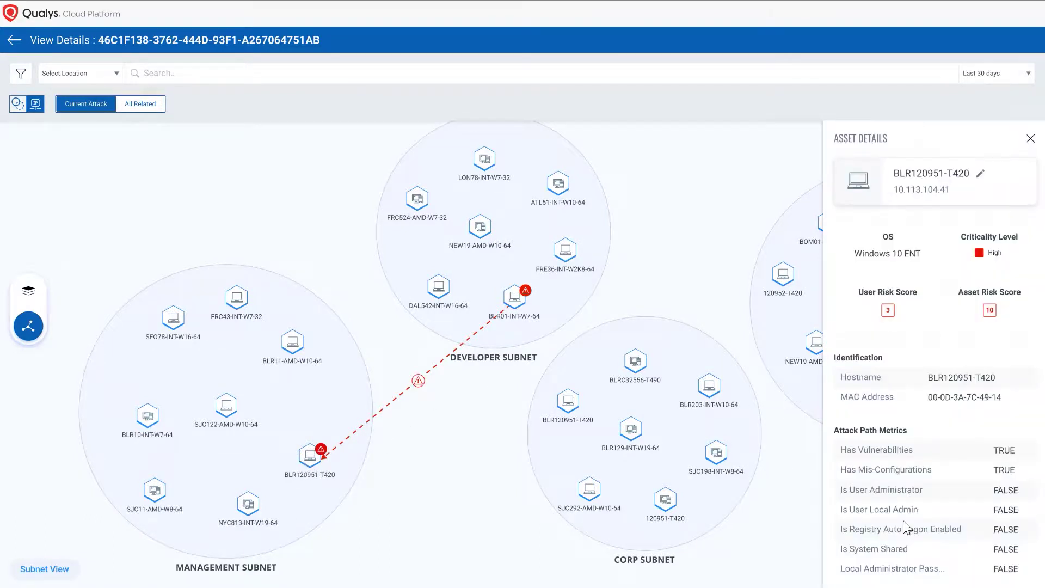
{"action": "scroll", "coordinate": [906, 527], "scroll_direction": "down", "scroll_amount": 5}
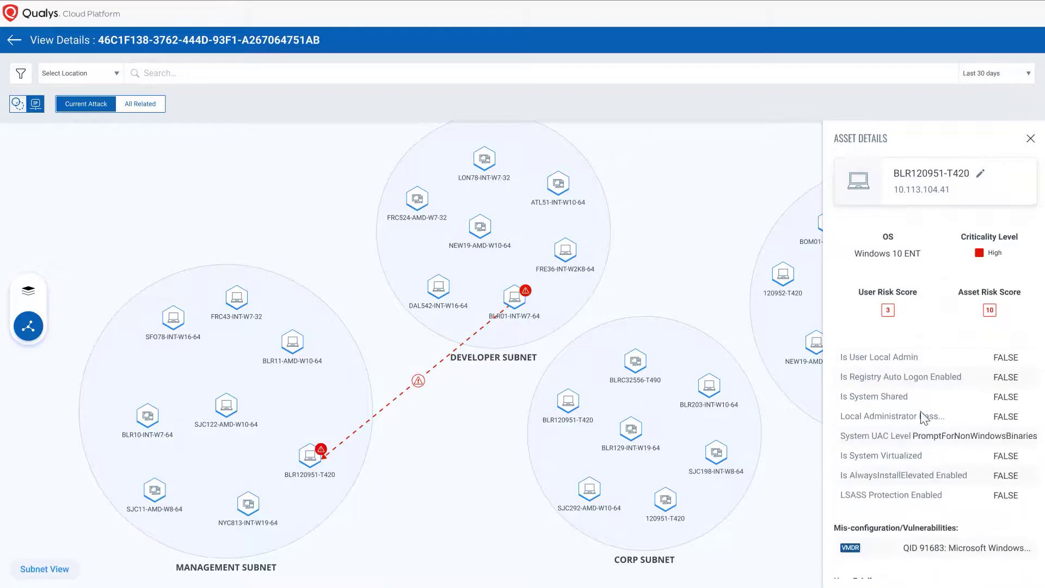
{"action": "scroll", "coordinate": [868, 495], "scroll_direction": "down", "scroll_amount": 1}
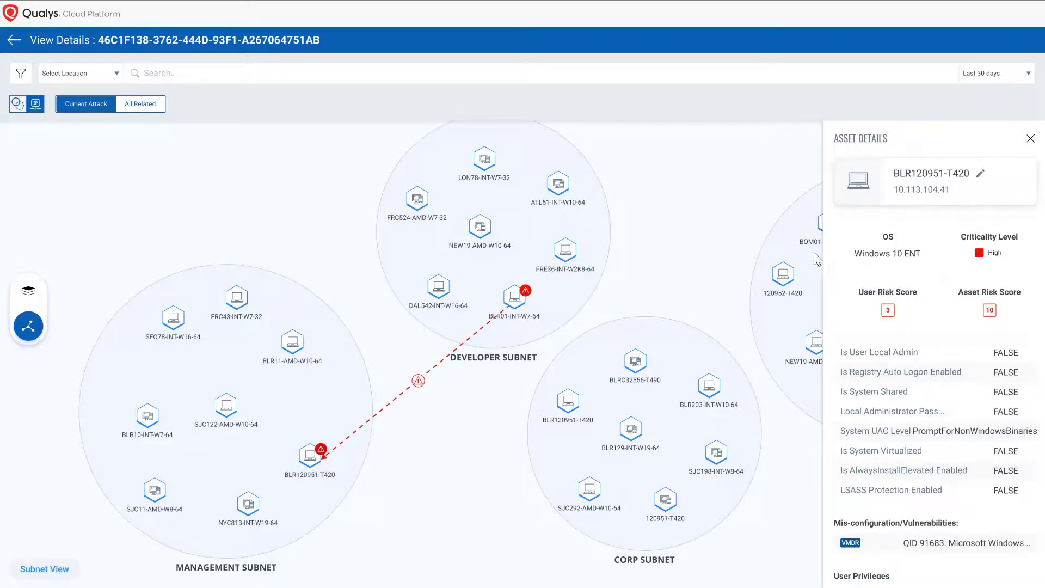
{"action": "left_click", "coordinate": [1031, 139]}
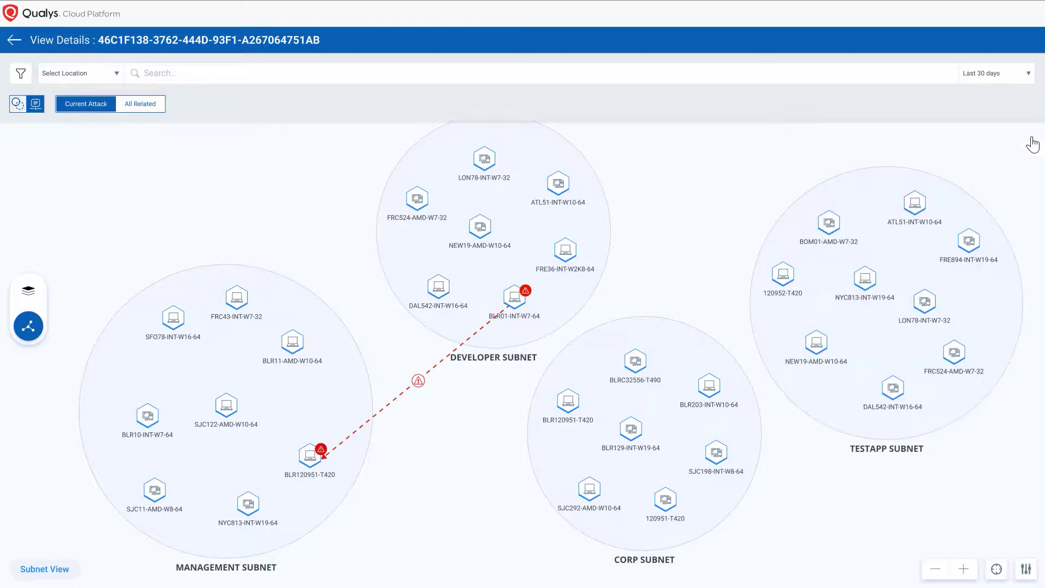
Open the attack path from BLR01-INT-W7-64 to BLRC32556-T490 and review the asset details of its source
{"action": "left_click", "coordinate": [13, 39]}
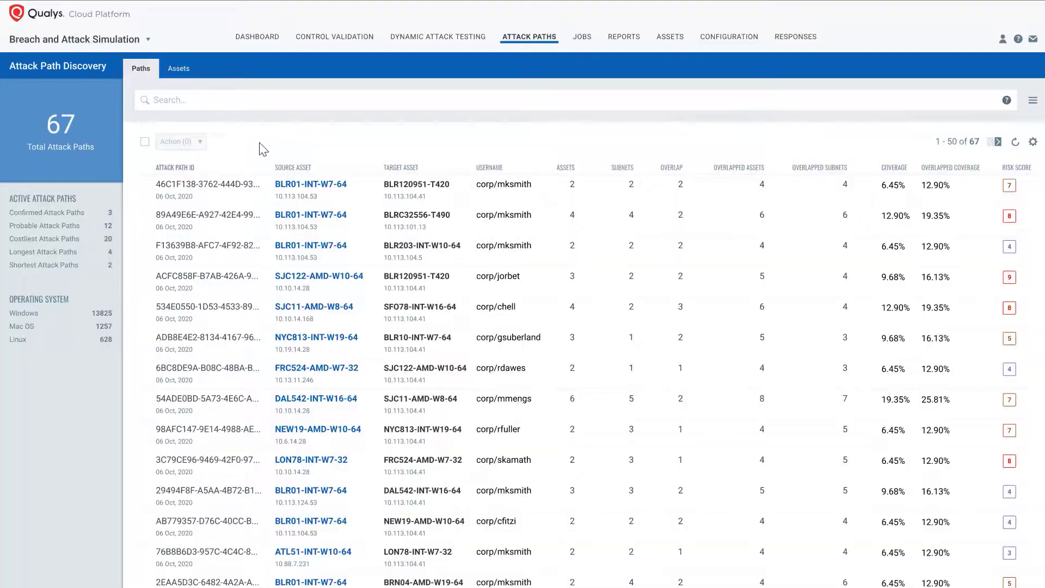
{"action": "left_click", "coordinate": [344, 219]}
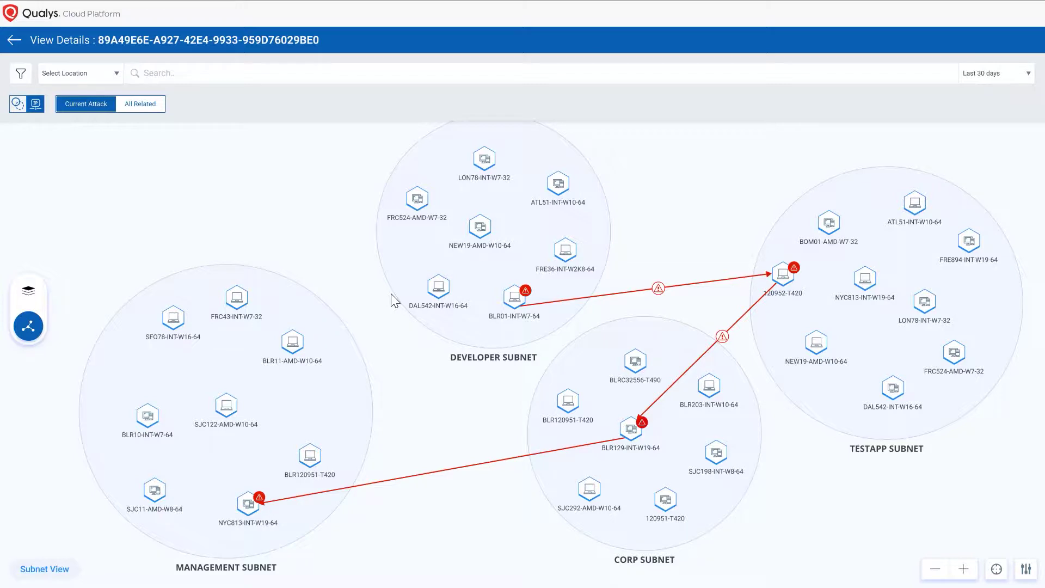
{"action": "left_click", "coordinate": [514, 304]}
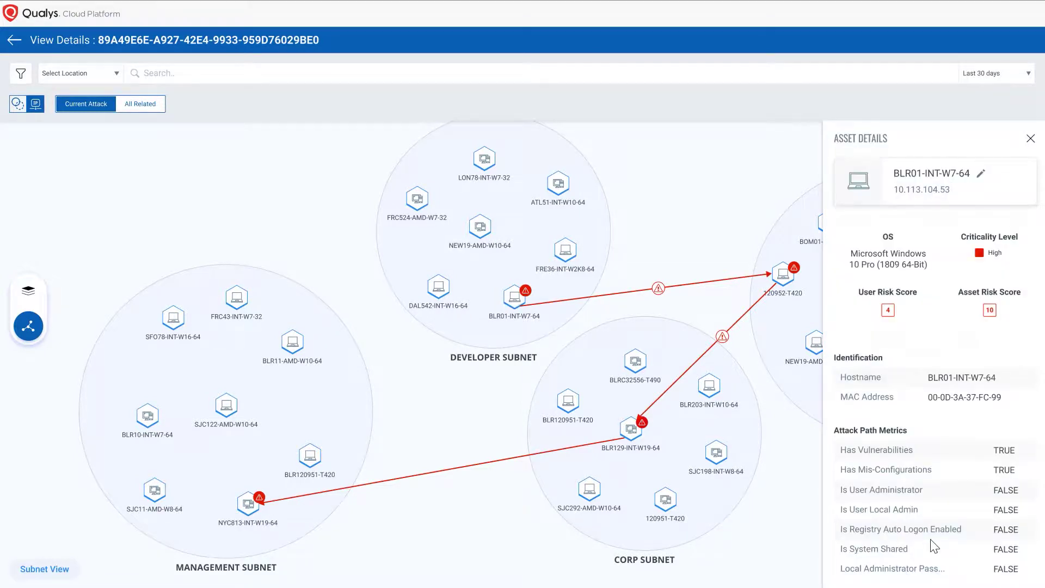
{"action": "scroll", "coordinate": [959, 473], "scroll_direction": "down", "scroll_amount": 2}
{"action": "scroll", "coordinate": [948, 442], "scroll_direction": "down", "scroll_amount": 1}
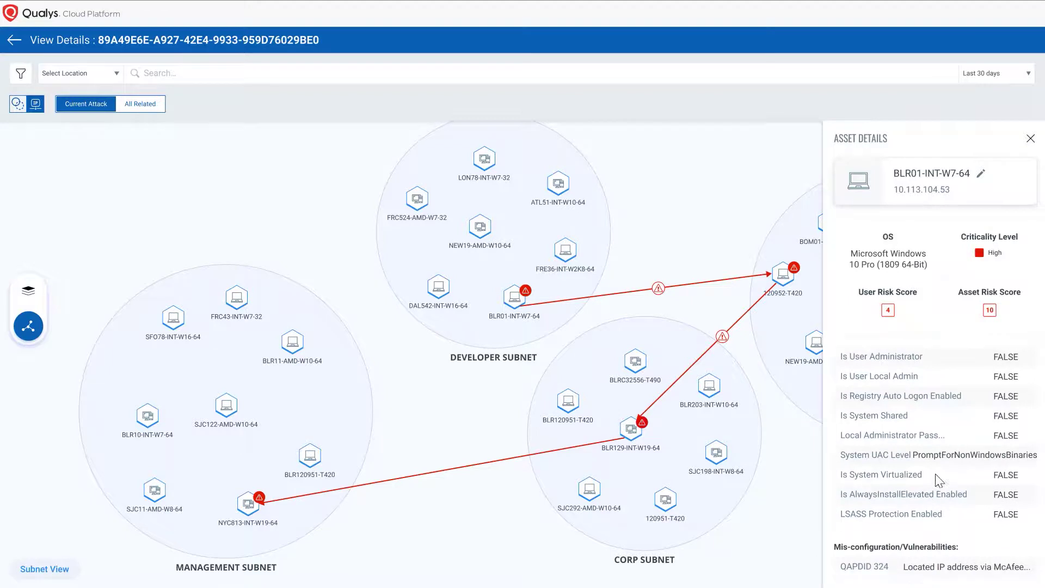
{"action": "scroll", "coordinate": [910, 493], "scroll_direction": "down", "scroll_amount": 1}
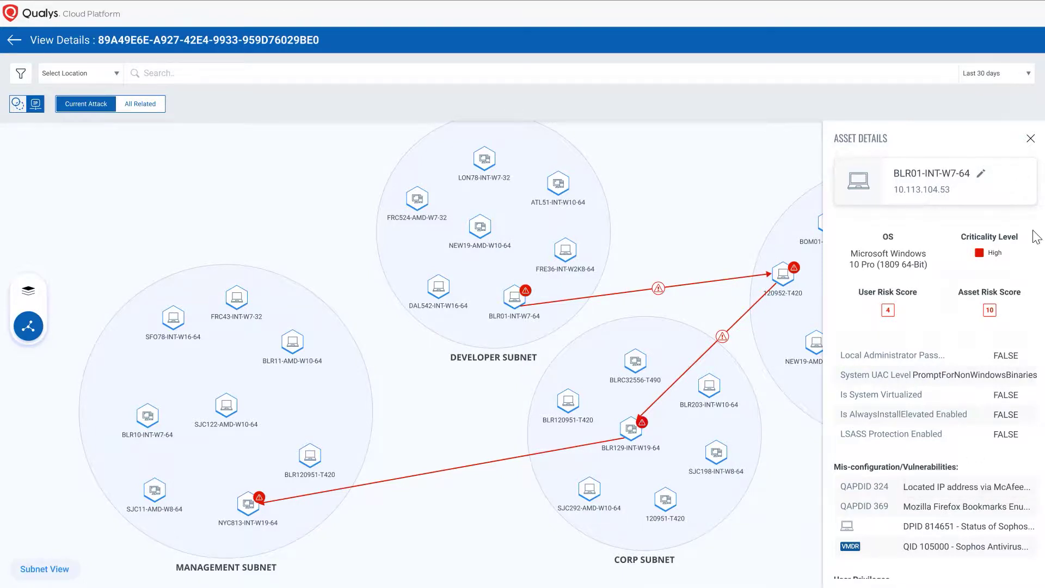
{"action": "left_click", "coordinate": [1031, 139]}
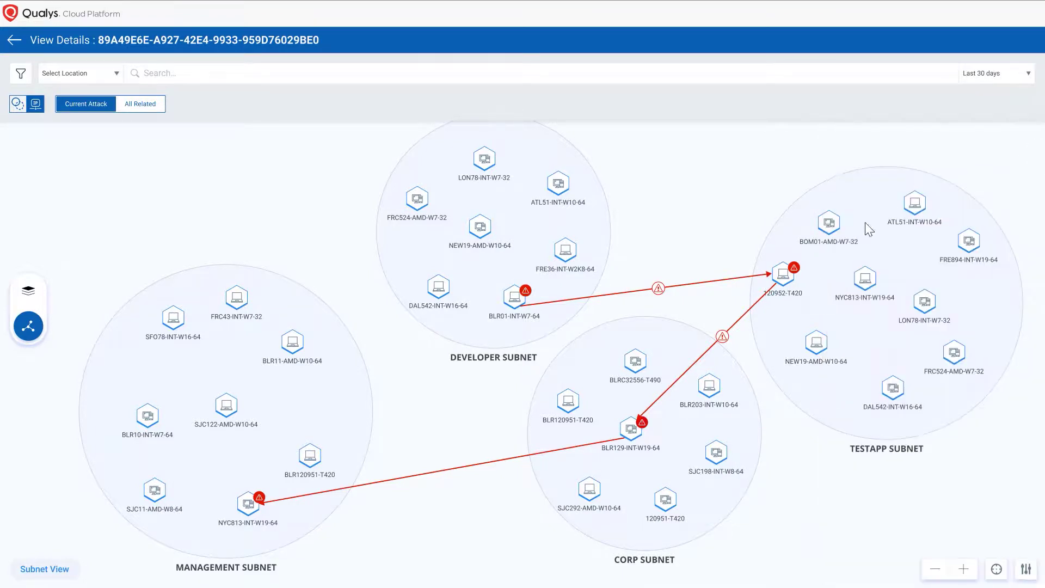
Review the attack path metrics and vulnerabilities of the hop asset 120952-T420 in the Testapp subnet
{"action": "left_click", "coordinate": [792, 273]}
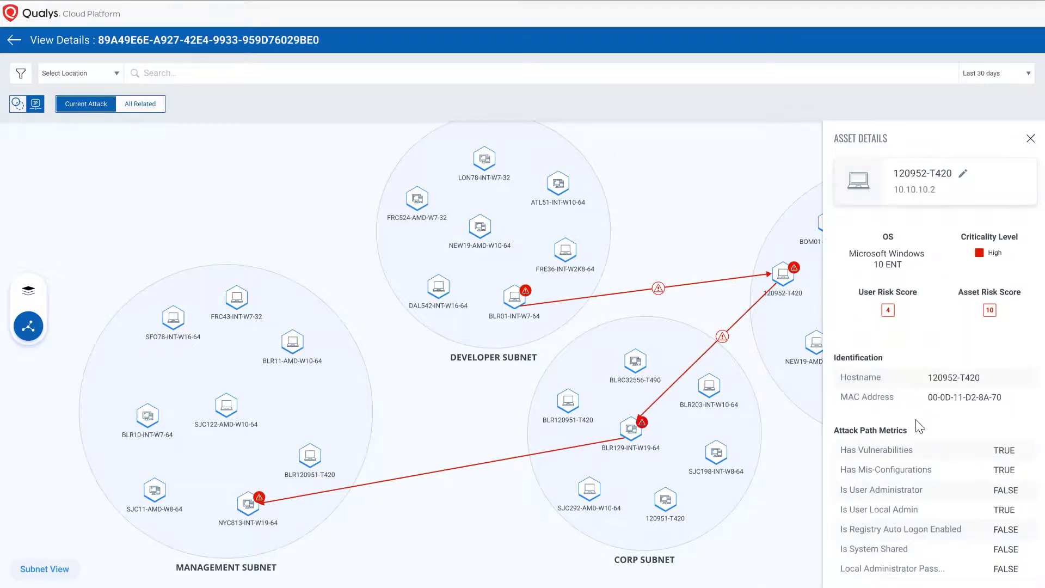
{"action": "scroll", "coordinate": [887, 517], "scroll_direction": "down", "scroll_amount": 3}
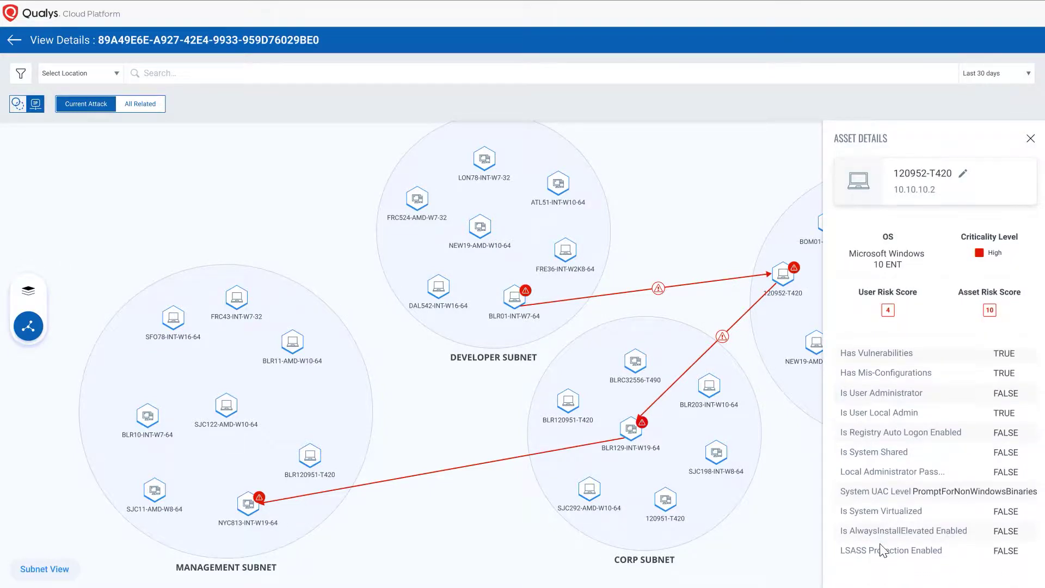
{"action": "scroll", "coordinate": [885, 544], "scroll_direction": "down", "scroll_amount": 2}
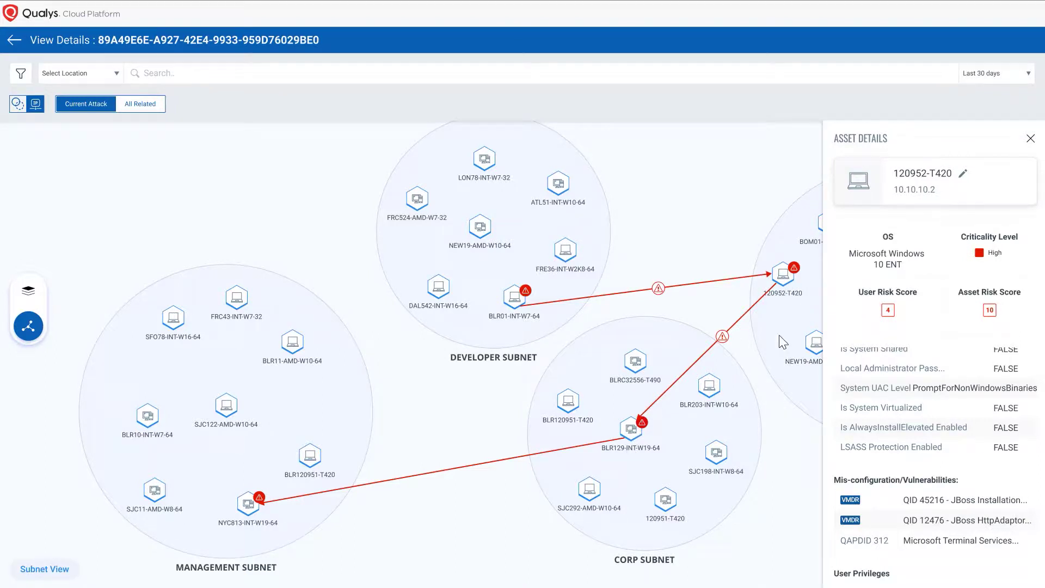
{"action": "left_click", "coordinate": [1031, 140]}
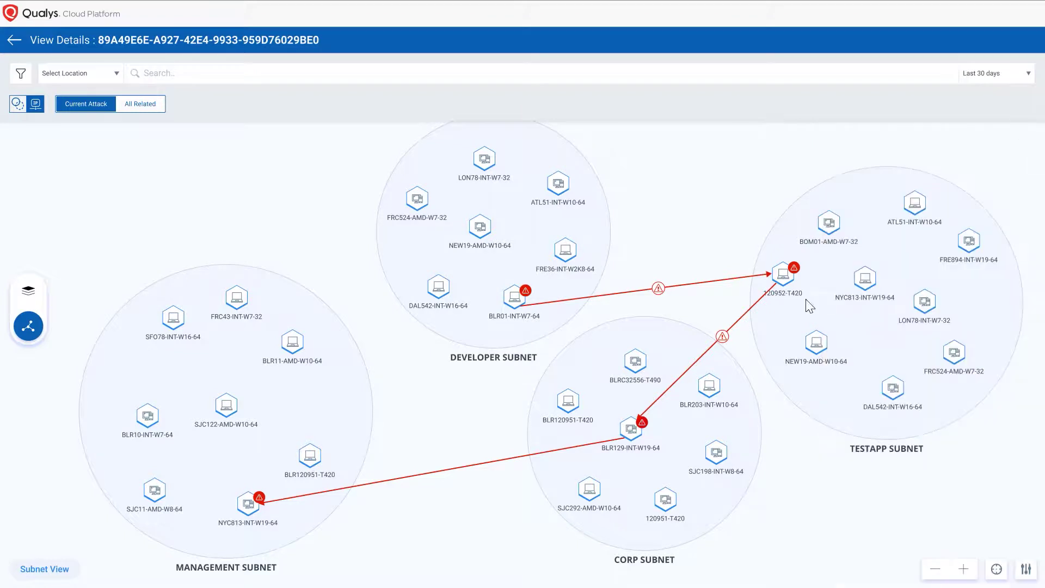
Review the attack path metrics and vulnerabilities of the hop asset BLR129-INT-W19-64 in the Corp subnet
{"action": "left_click", "coordinate": [629, 436]}
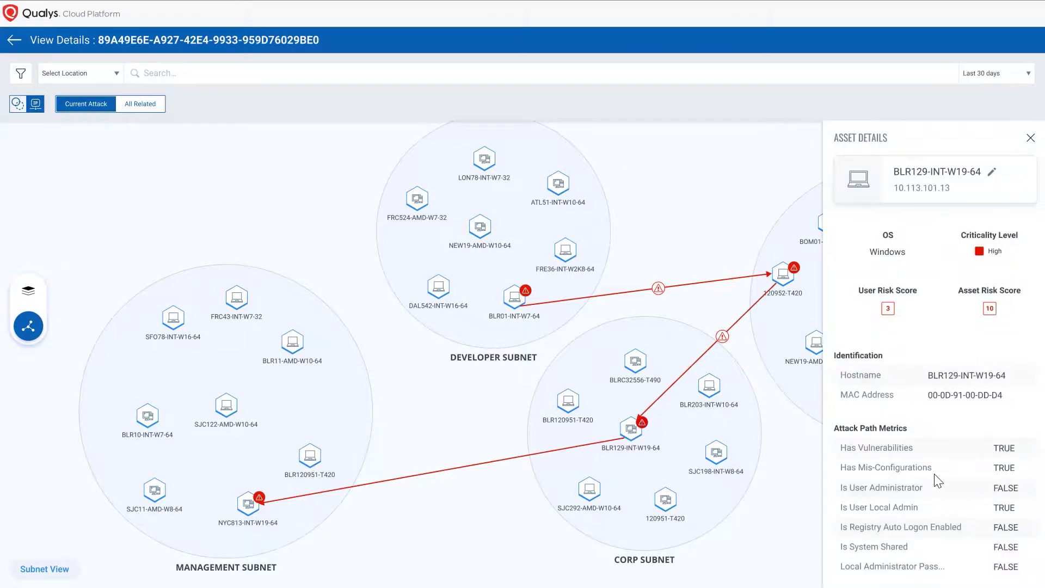
{"action": "scroll", "coordinate": [948, 348], "scroll_direction": "down", "scroll_amount": 3}
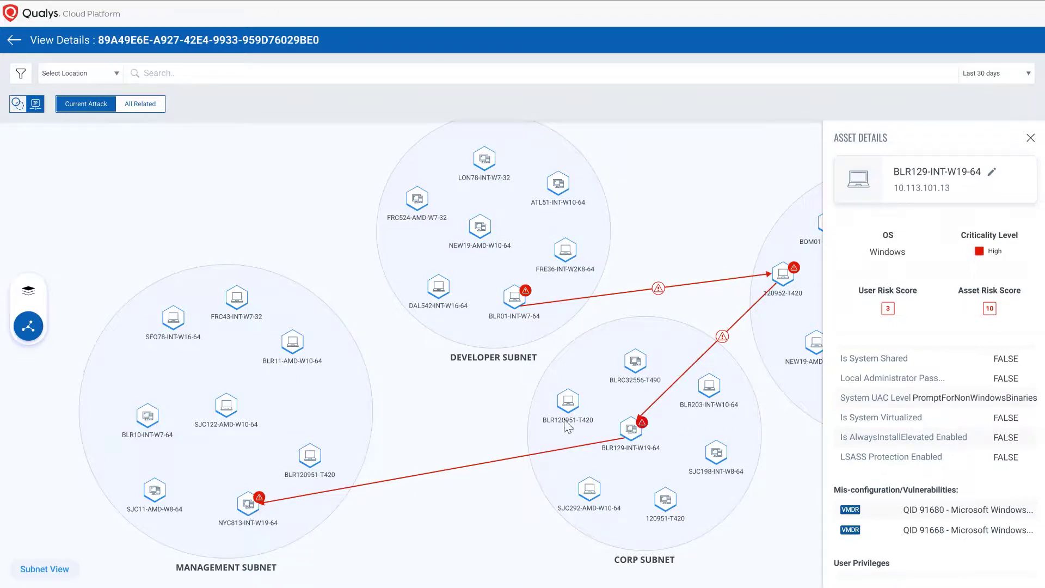
{"action": "left_click", "coordinate": [1030, 138]}
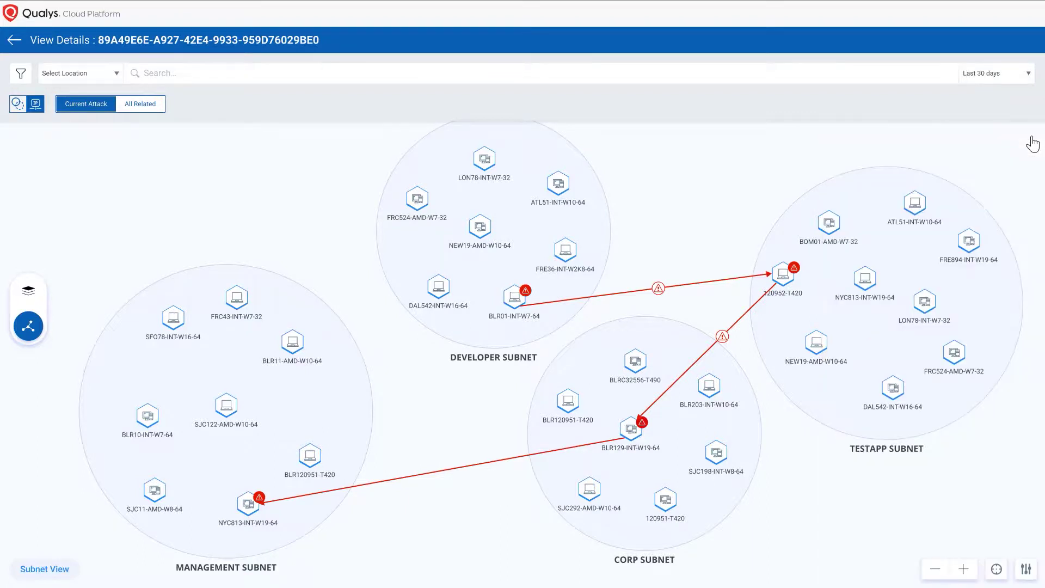
Review the asset details of the path's end point NYC813-INT-W19-64 in the Management subnet, including its listed vulnerability
{"action": "left_click", "coordinate": [248, 505]}
{"action": "scroll", "coordinate": [922, 528], "scroll_direction": "down", "scroll_amount": 2}
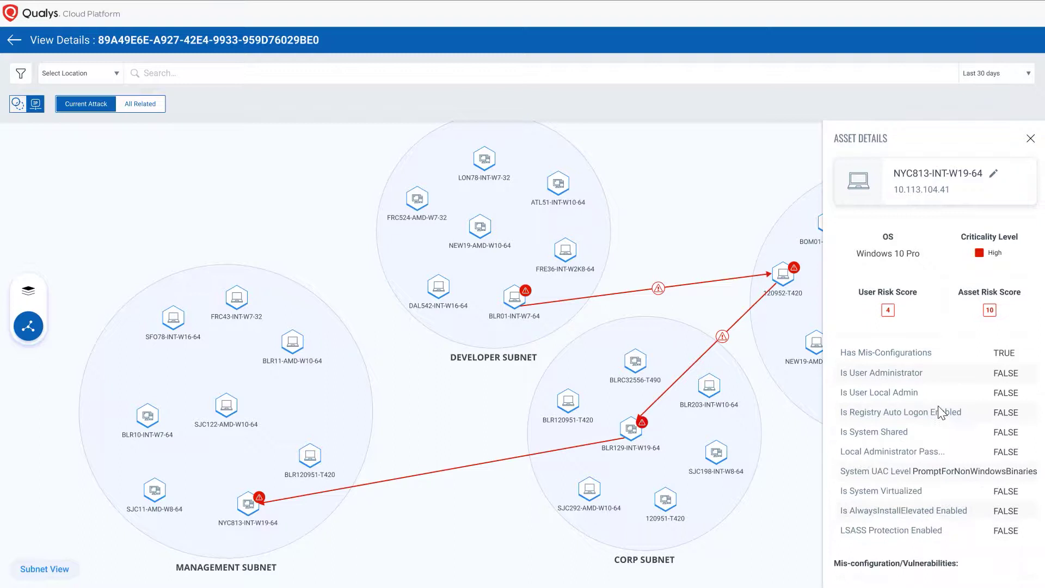
{"action": "scroll", "coordinate": [935, 485], "scroll_direction": "down", "scroll_amount": 1}
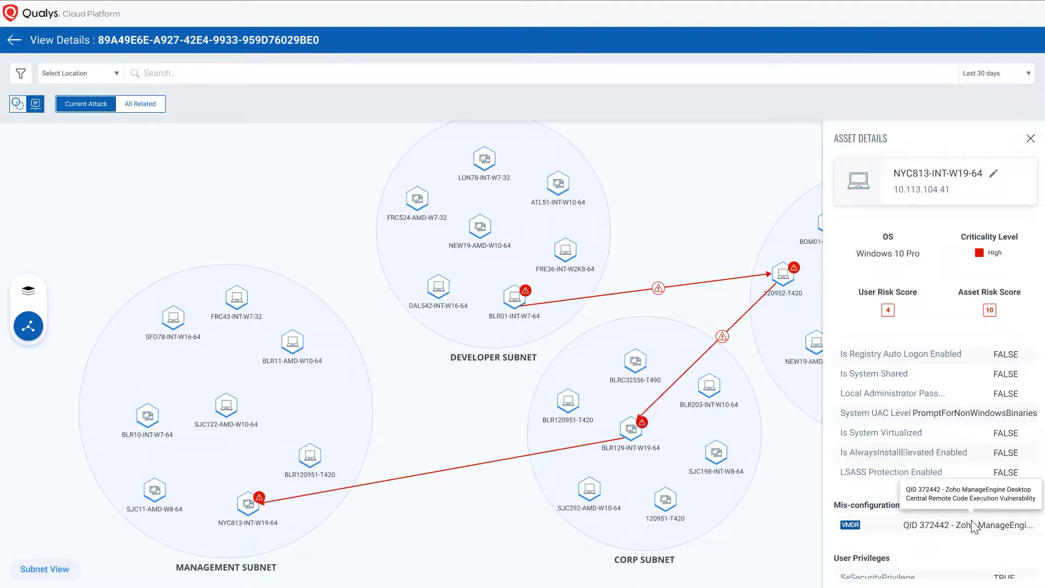
{"action": "left_click", "coordinate": [1030, 139]}
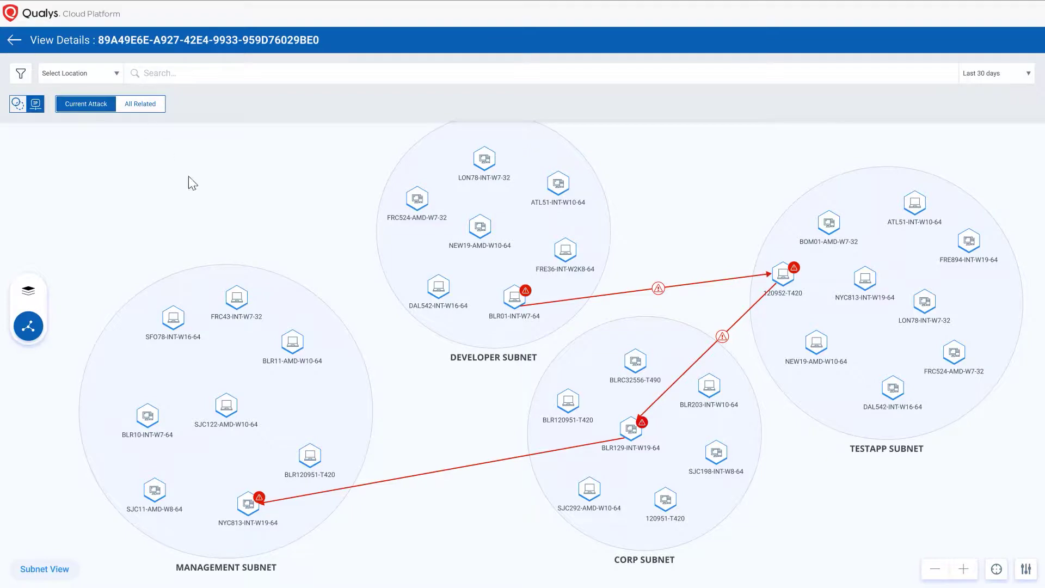
Open the attack path from BLR01-INT-W7-64 to BLR203-INT-W10-64 and review the target asset's metrics, misconfigurations and user privileges
{"action": "left_click", "coordinate": [13, 41]}
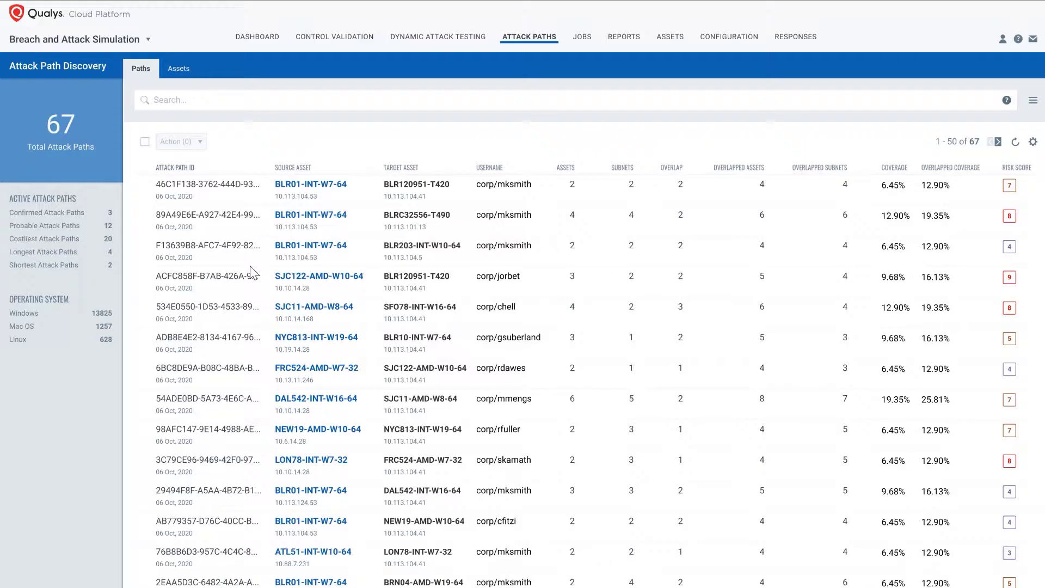
{"action": "left_click", "coordinate": [341, 250]}
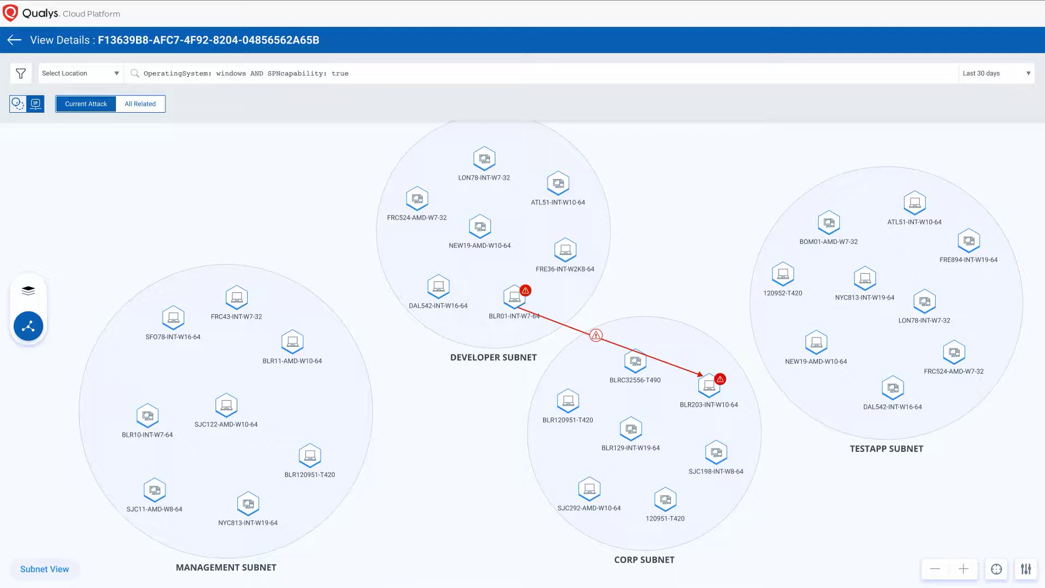
{"action": "left_click", "coordinate": [712, 399]}
{"action": "scroll", "coordinate": [927, 485], "scroll_direction": "down", "scroll_amount": 4}
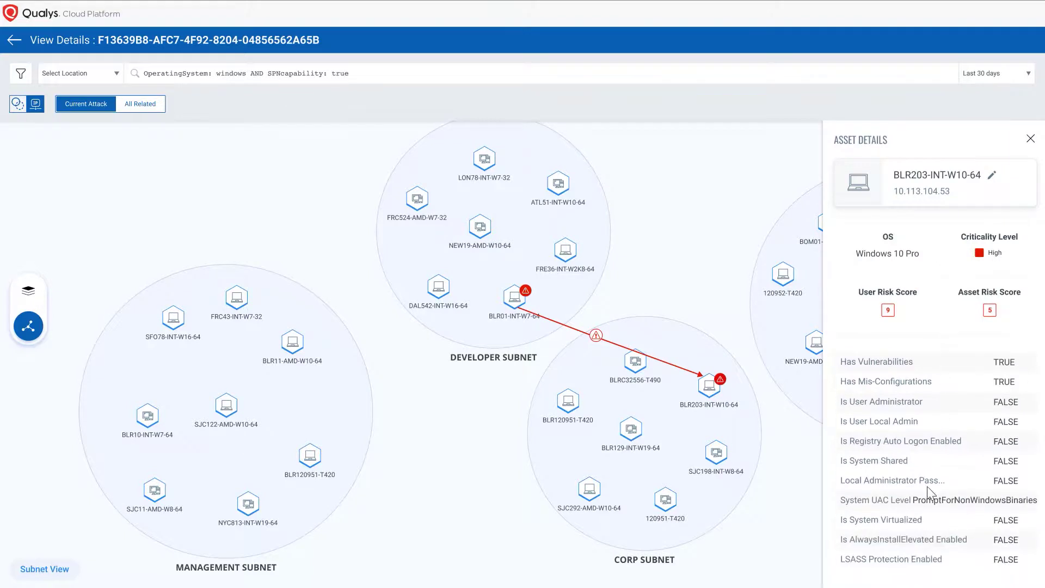
{"action": "scroll", "coordinate": [922, 550], "scroll_direction": "down", "scroll_amount": 3}
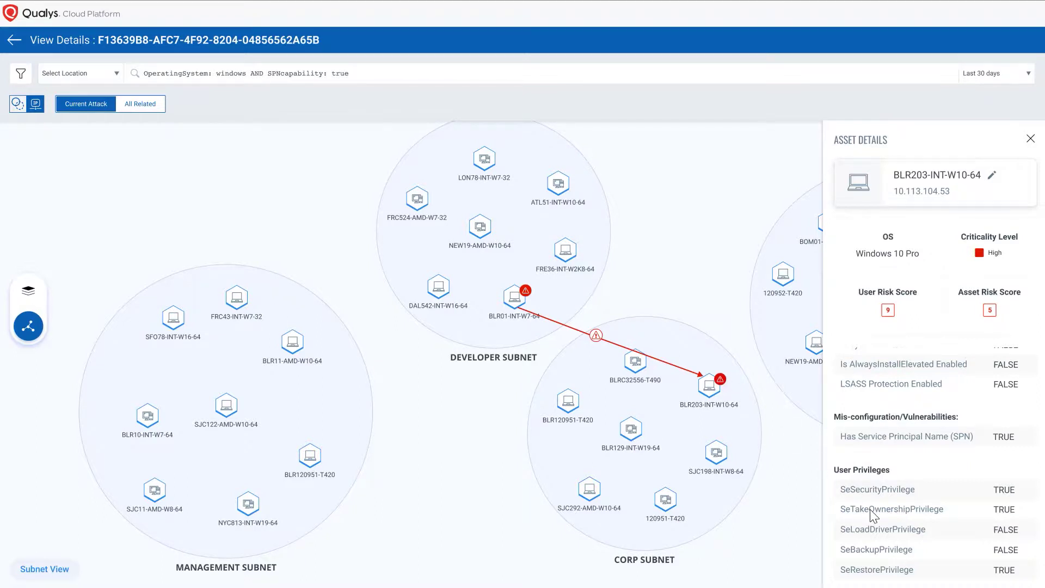
{"action": "scroll", "coordinate": [871, 512], "scroll_direction": "down", "scroll_amount": 3}
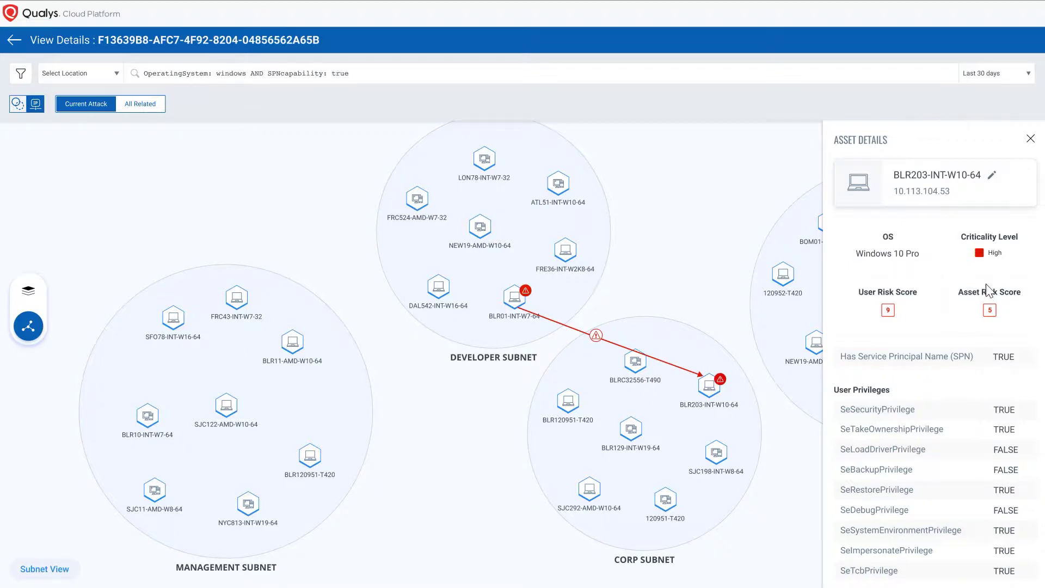
{"action": "left_click", "coordinate": [1031, 139]}
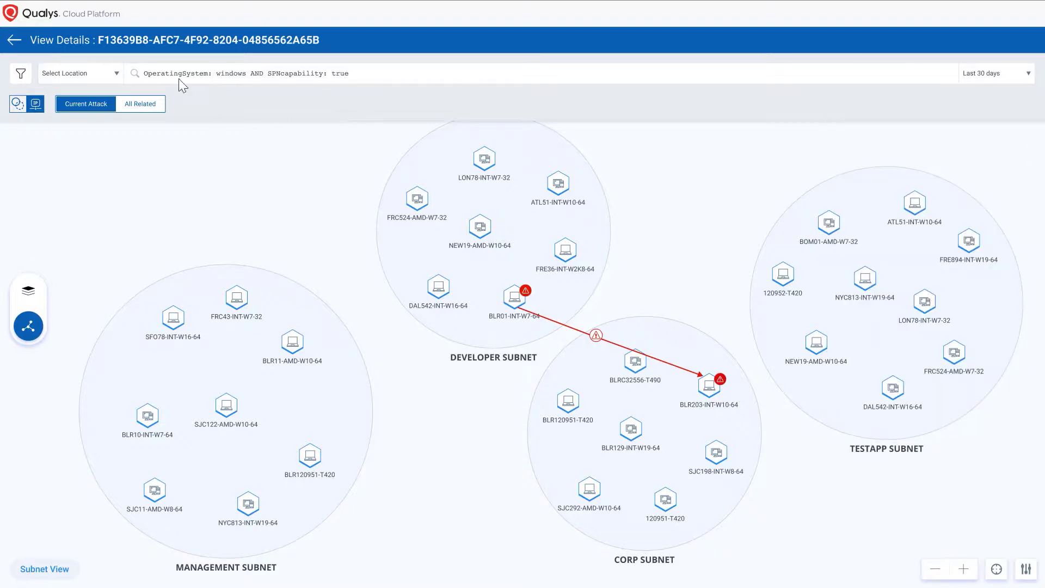
Review the remediation steps and patches proposed for the attack path from BLR01-INT-W7-64 to BLRC32556-T490 without adding a job
{"action": "left_click", "coordinate": [14, 40]}
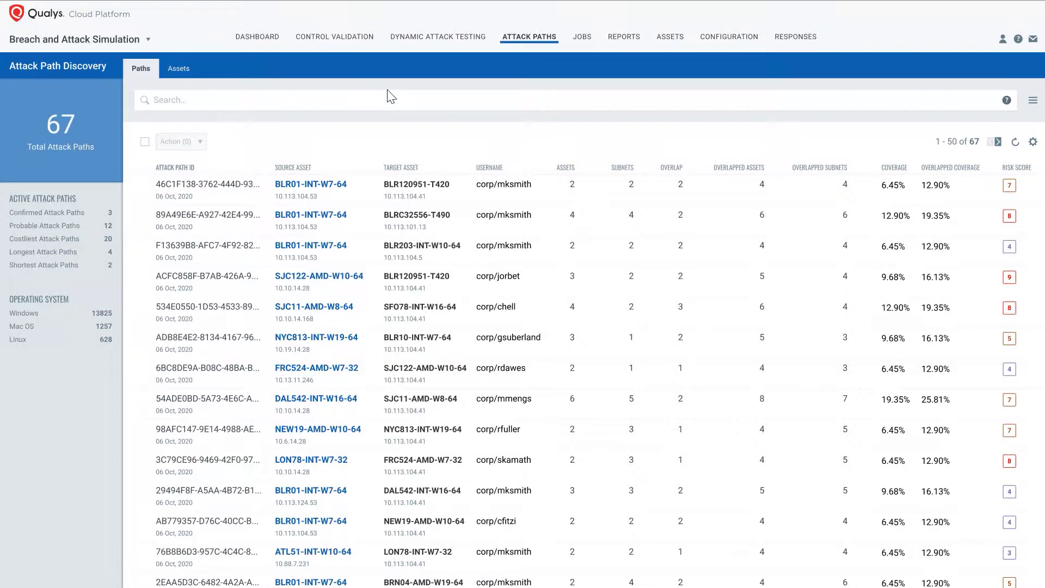
{"action": "mouse_move", "coordinate": [265, 224]}
{"action": "left_click", "coordinate": [263, 221]}
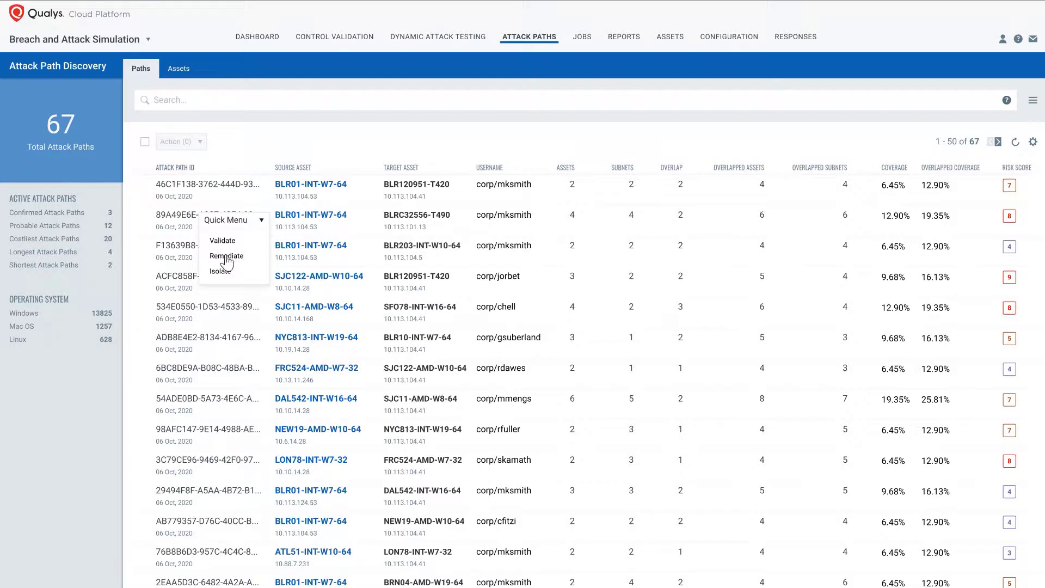
{"action": "left_click", "coordinate": [227, 257]}
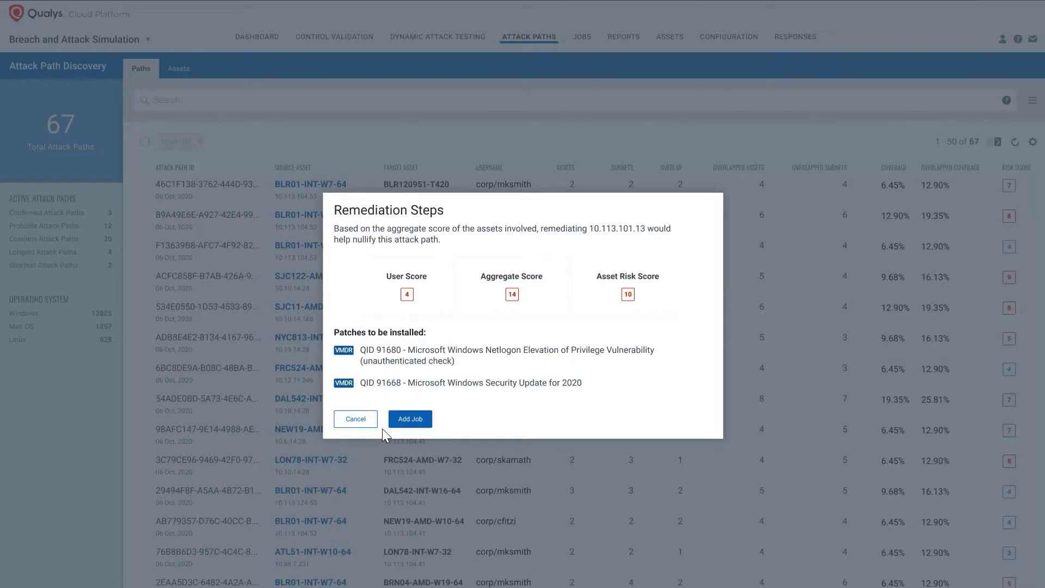
{"action": "left_click", "coordinate": [356, 419]}
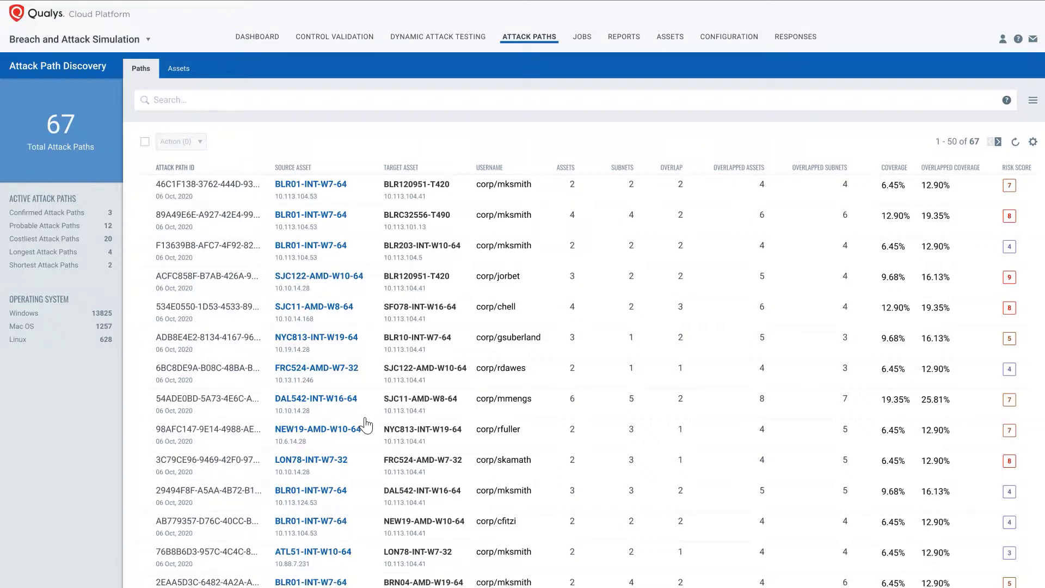
{"action": "left_click", "coordinate": [264, 221]}
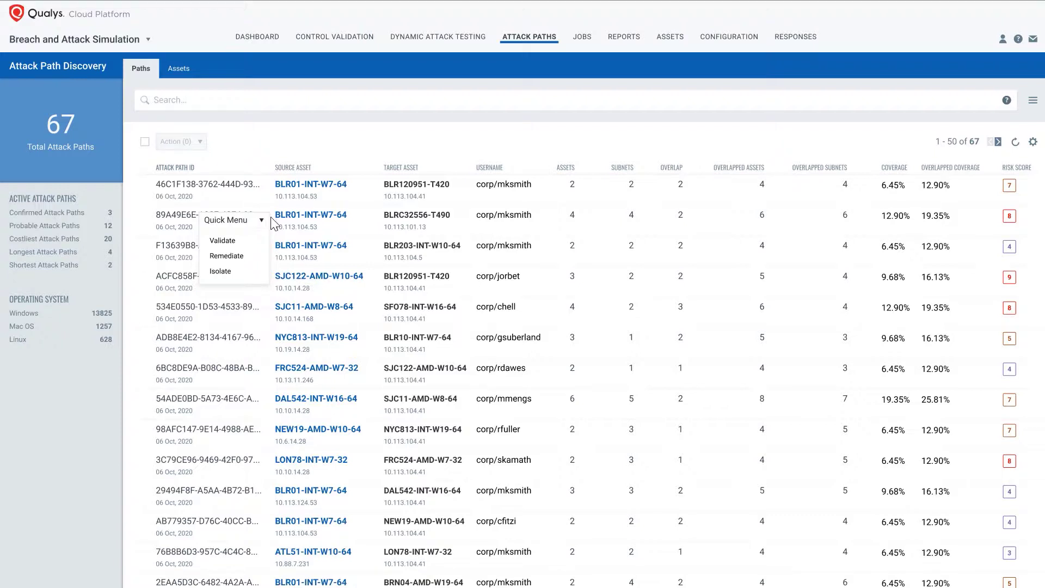
{"action": "left_click", "coordinate": [235, 261]}
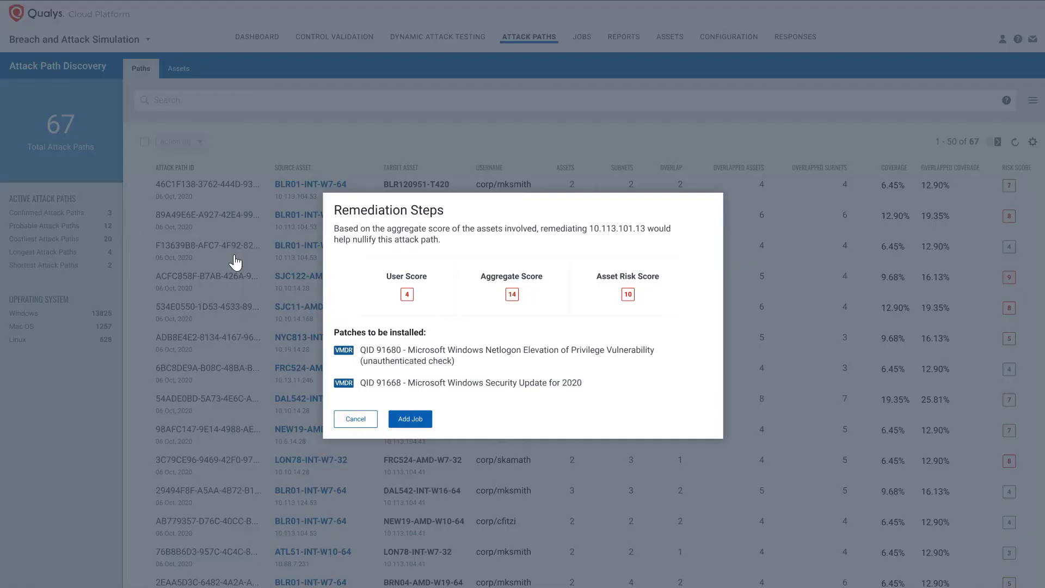
{"action": "left_click", "coordinate": [294, 421]}
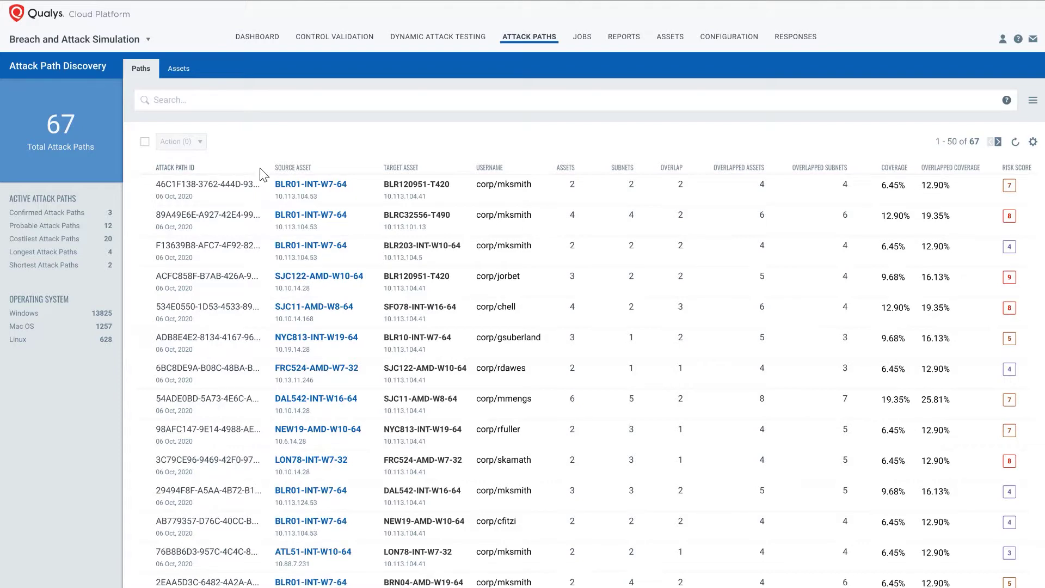
Review the Attack Path Discovery dashboard for the last 30 days and the list of discovered attack paths
{"action": "left_click", "coordinate": [258, 42]}
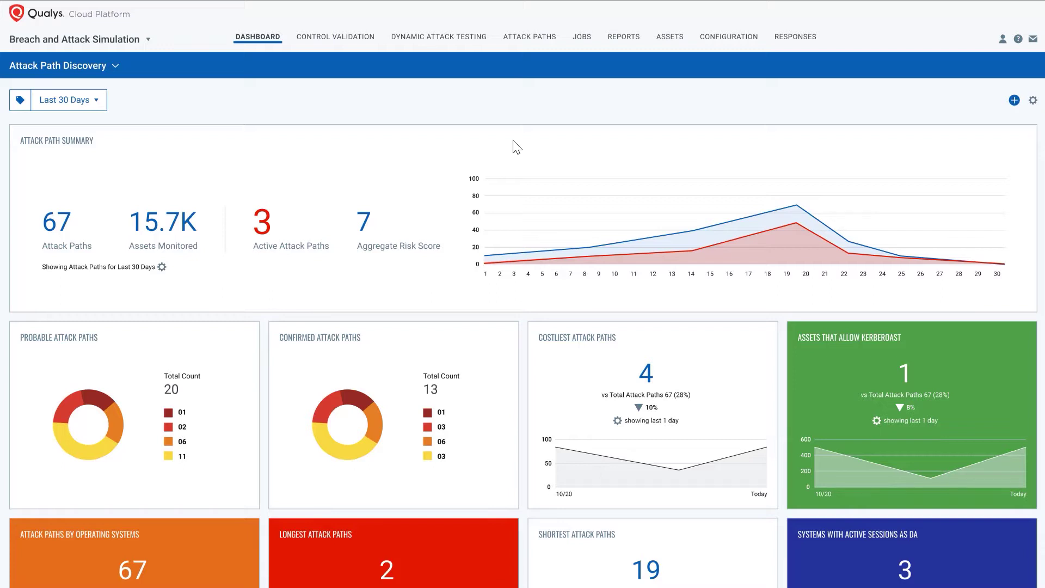
{"action": "left_click", "coordinate": [531, 44]}
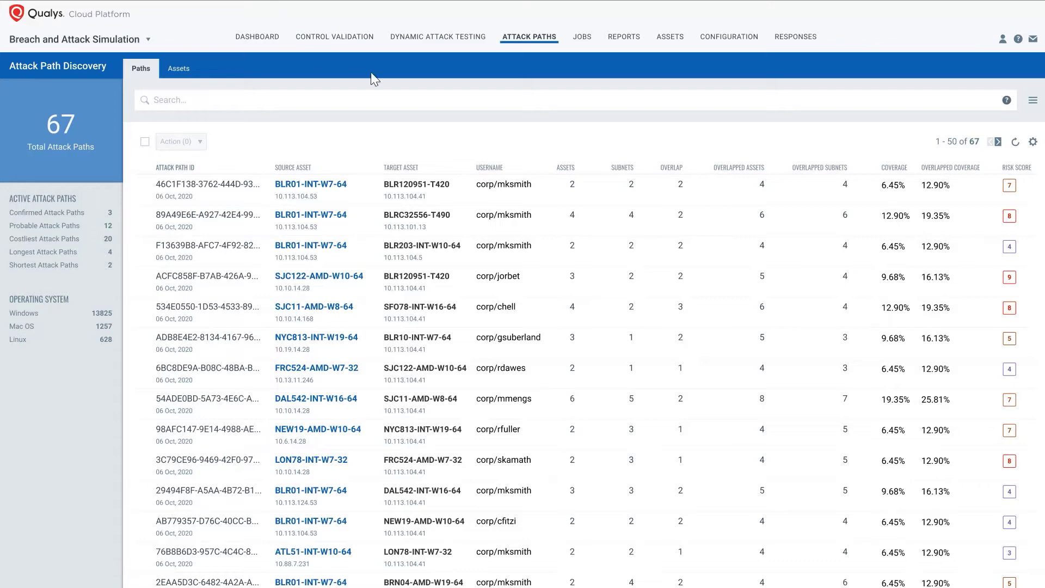
{"action": "left_click", "coordinate": [272, 39]}
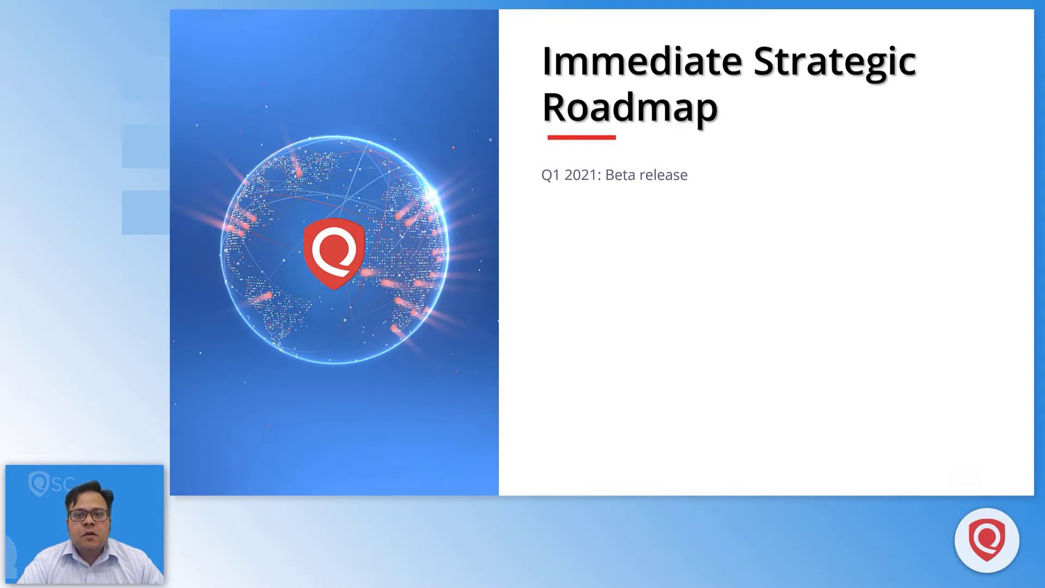
{"action": "key", "text": "Right"}
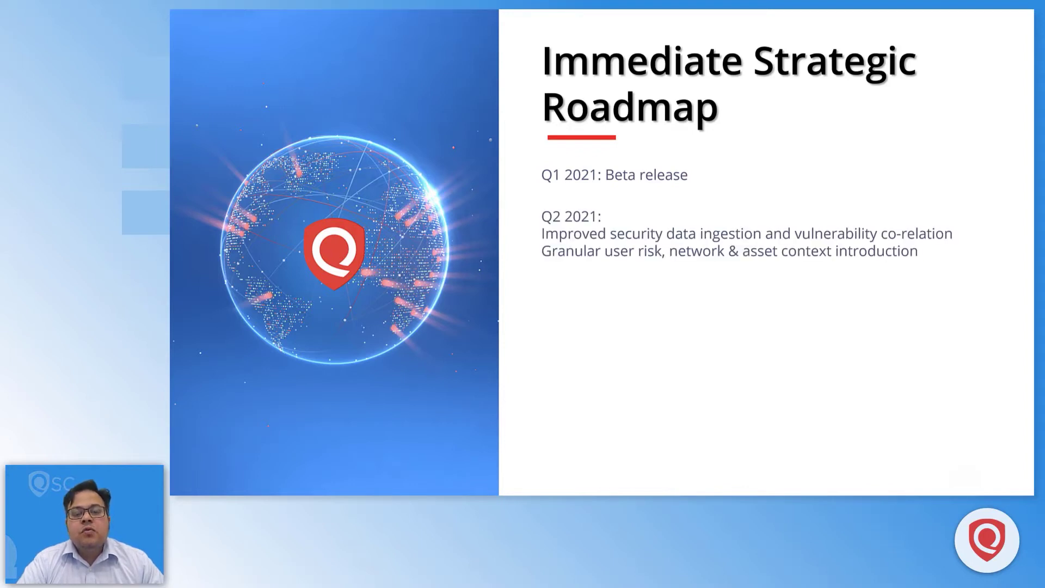